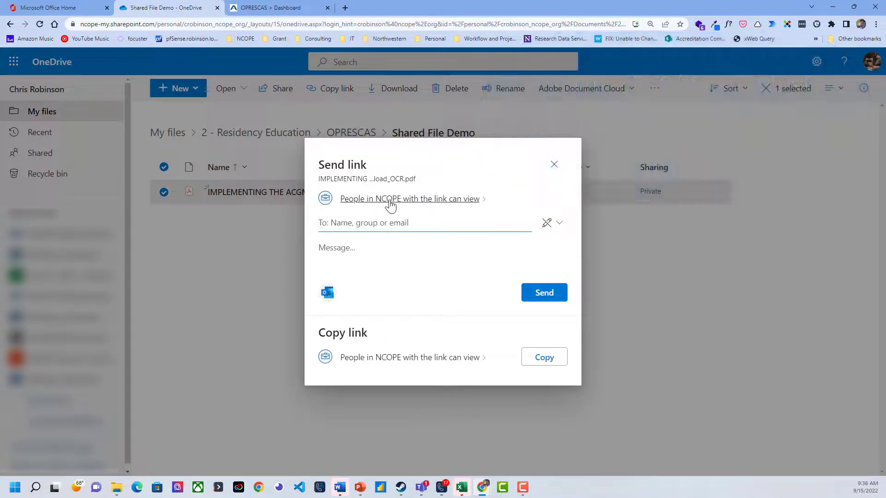
Set the PDF's sharing link to work for anyone with the link and copy that link
left_click(387, 203)
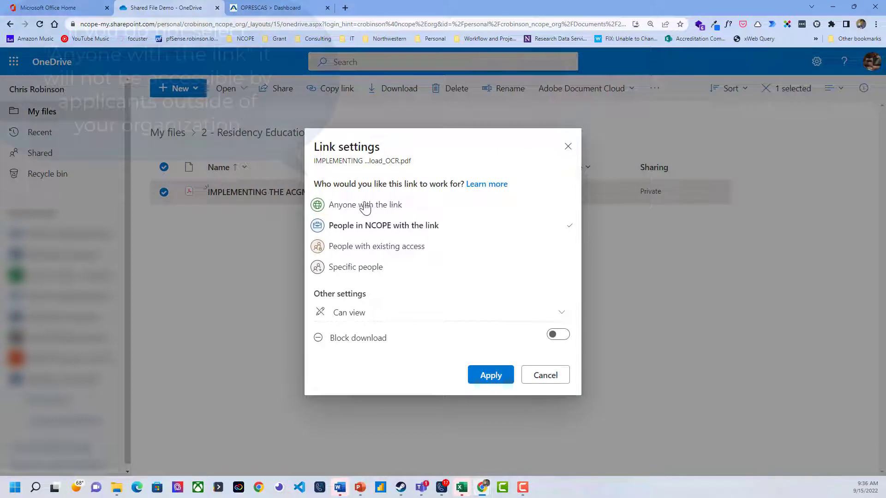
left_click(343, 207)
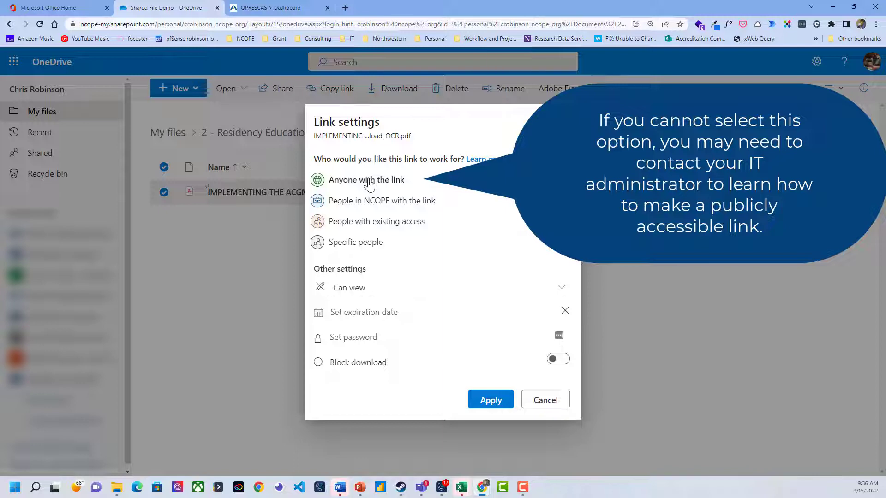
left_click(491, 401)
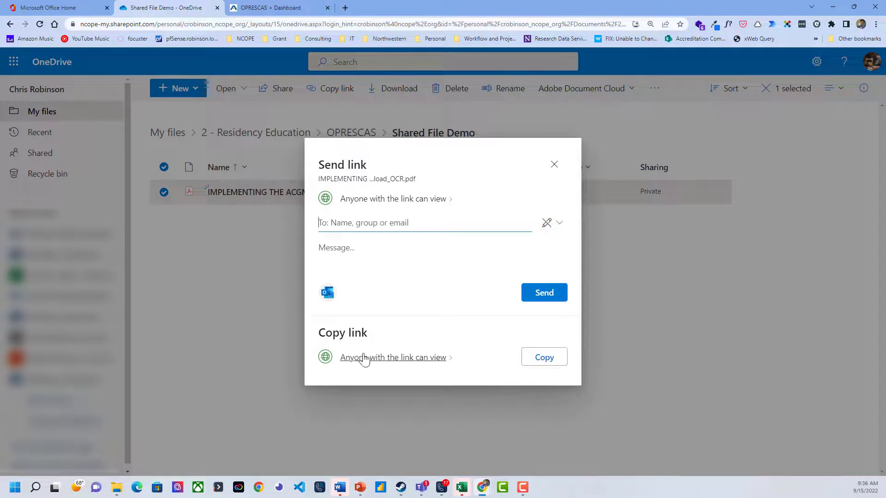
left_click(547, 358)
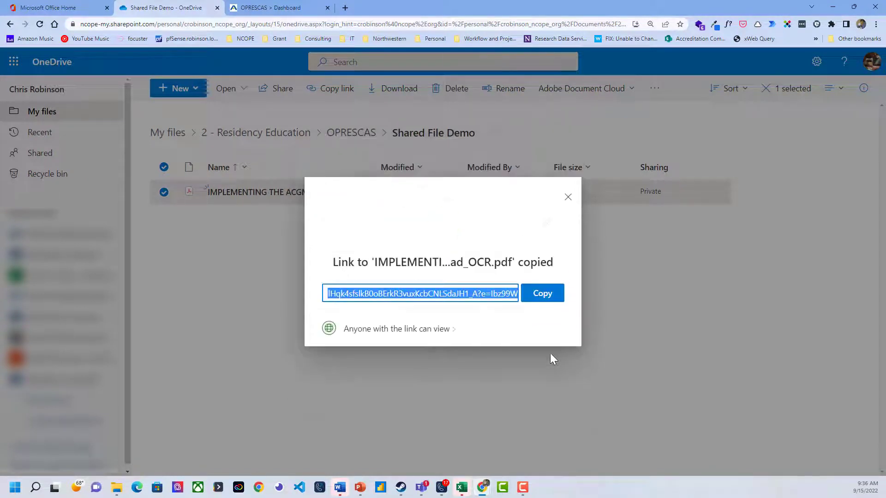
left_click(546, 298)
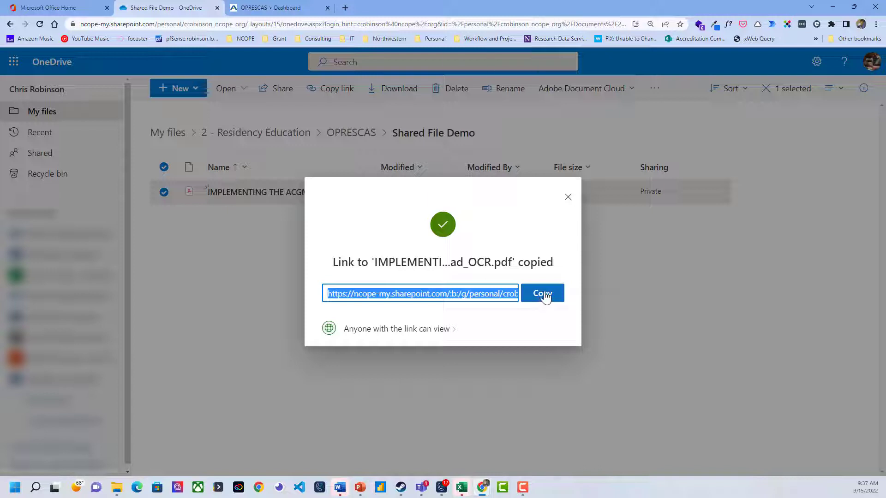
Switch to WebAdMIT's CAS Configuration Portal and open the program details of Gillette's 24 Month Orthotic-Prosthetic Residency under OPRESCAS 2022-2023
left_click(262, 7)
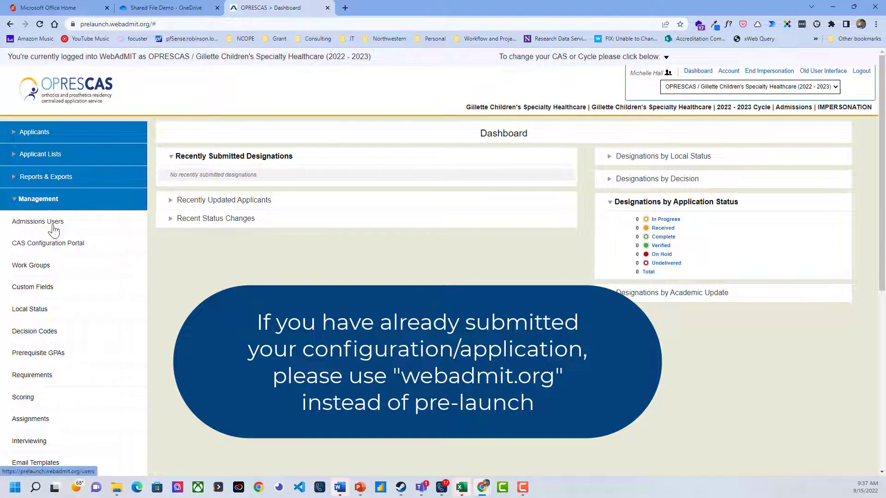
left_click(61, 250)
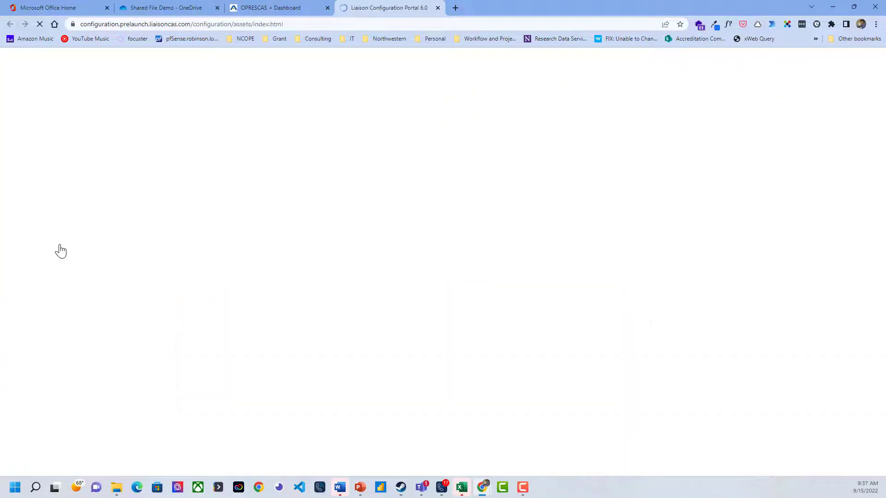
left_click(30, 119)
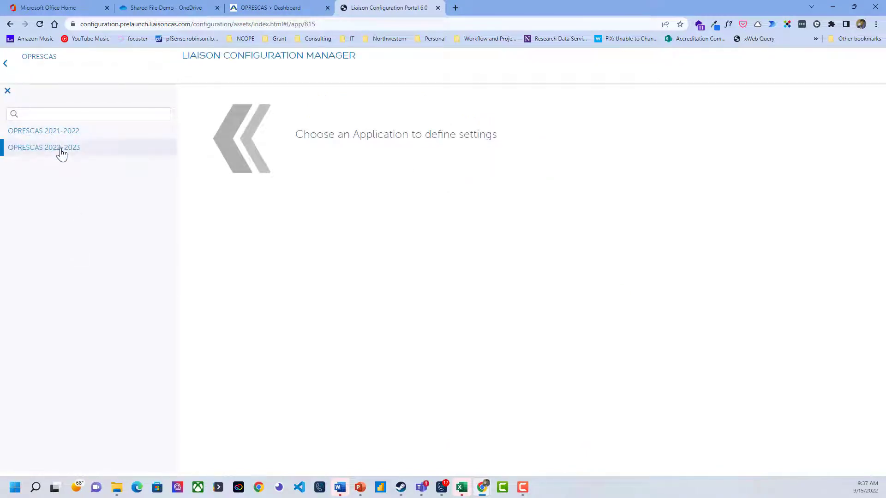
left_click(62, 153)
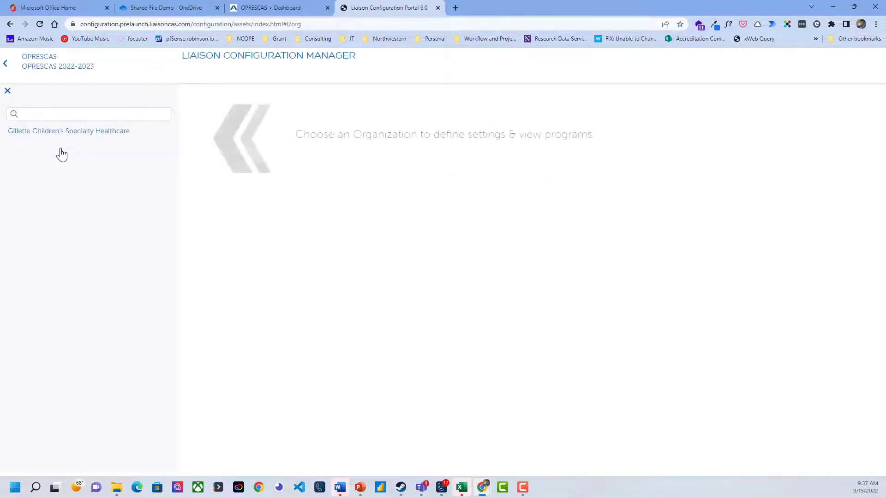
left_click(119, 133)
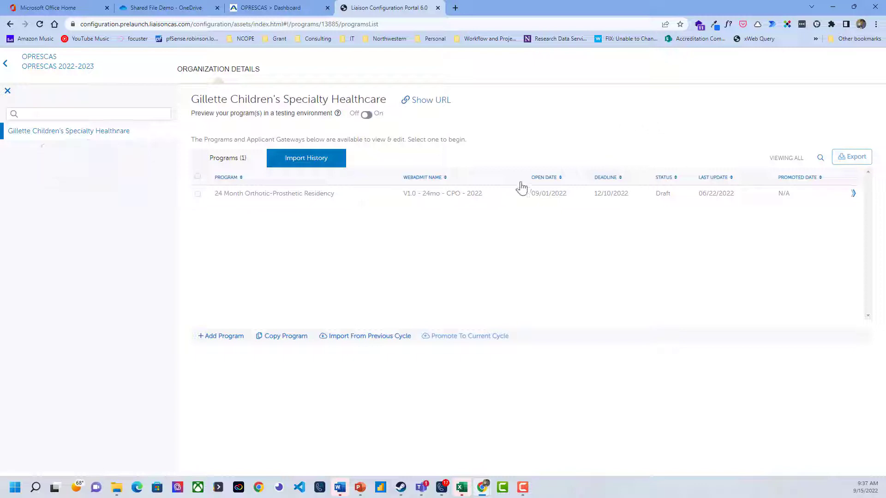
mouse_move(522, 196)
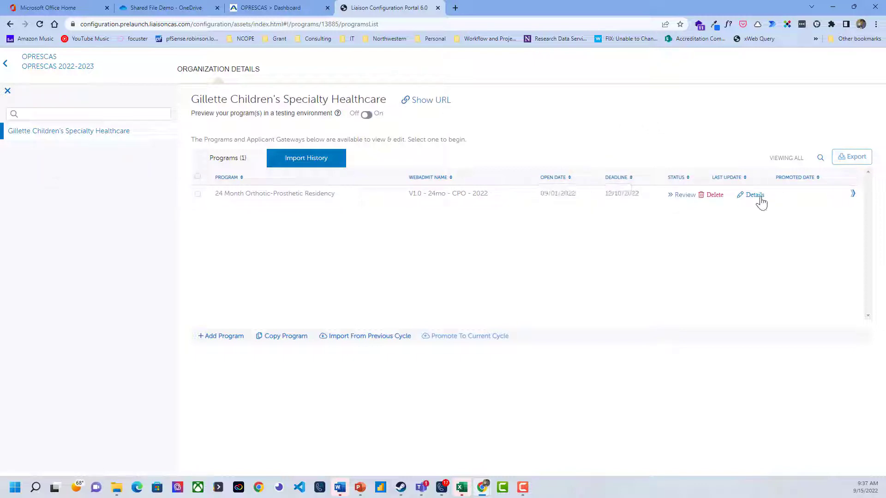
left_click(757, 196)
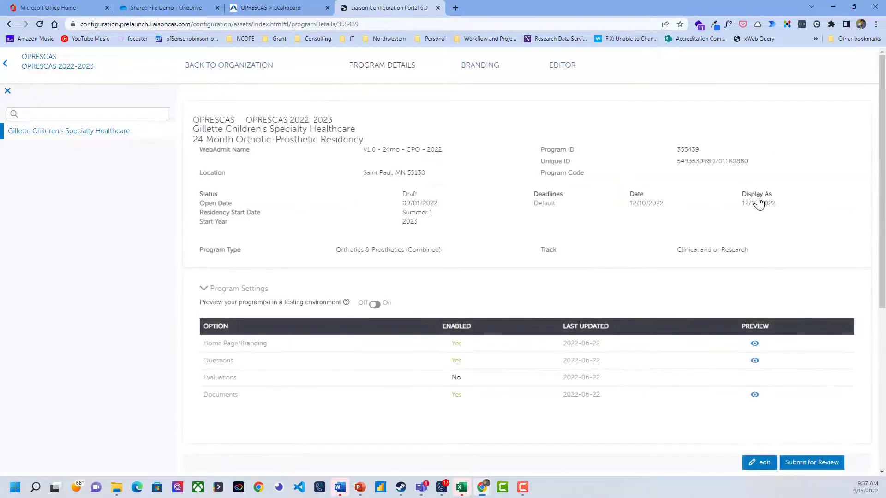
Preview the program's Home Page/Branding through to the website and contact section, and close the preview
left_click(755, 345)
scroll(427, 304, "down", 3)
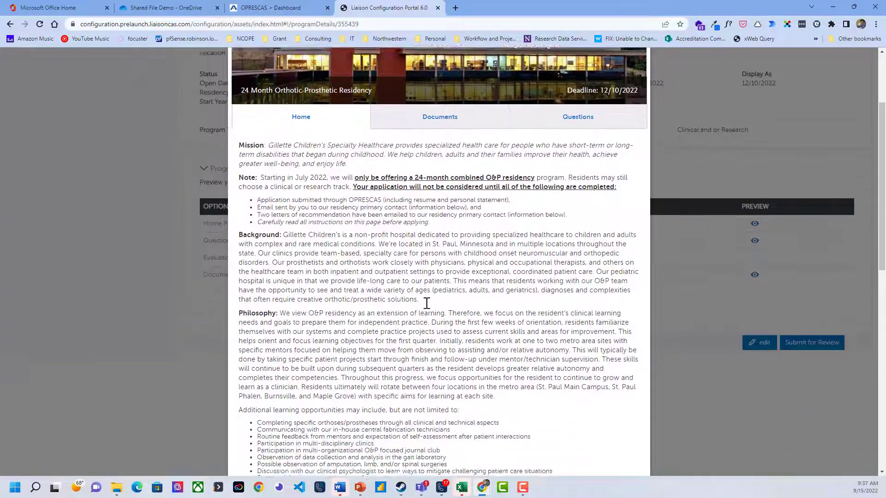
scroll(427, 305, "down", 10)
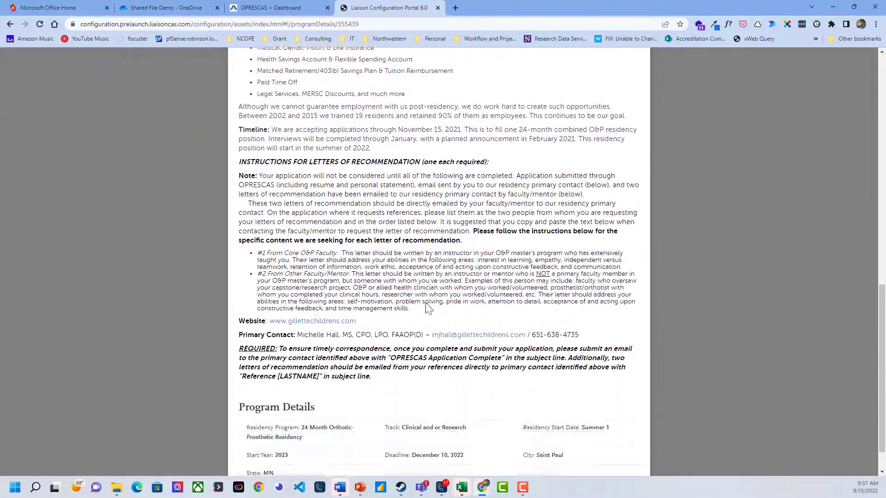
scroll(427, 309, "down", 1)
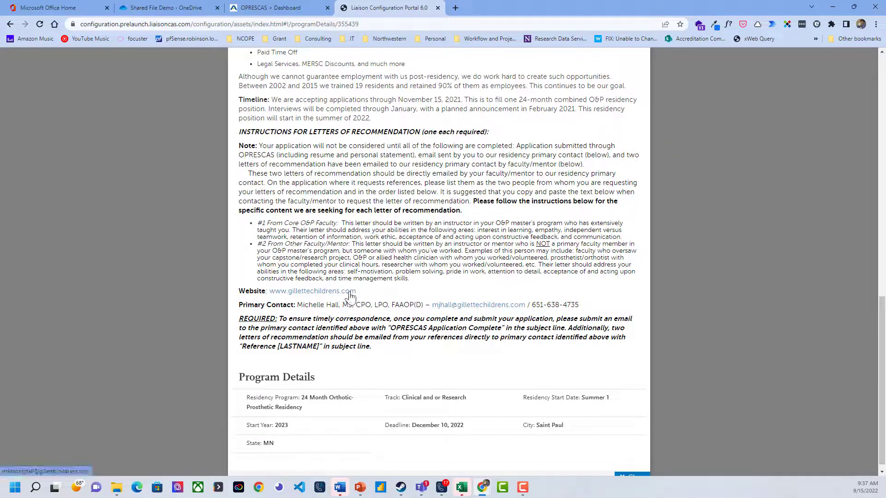
scroll(584, 389, "down", 1)
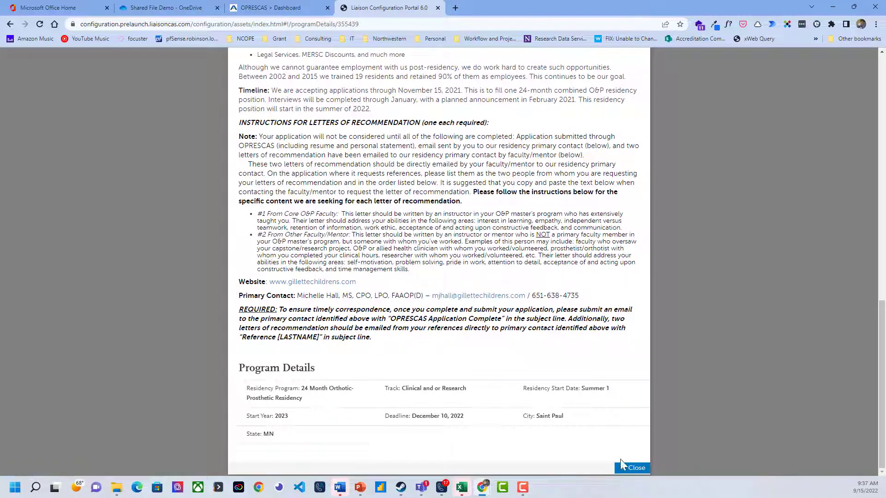
left_click(629, 475)
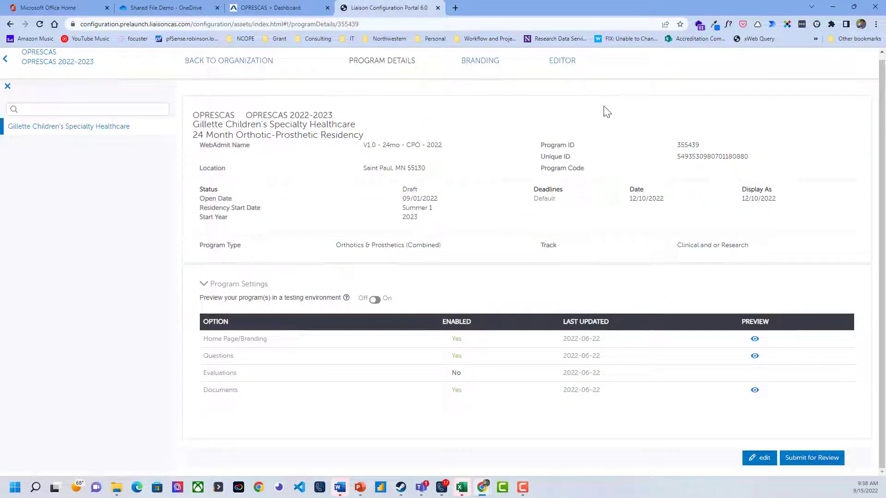
In the branding instructions, add the line "View Our Informational Flyer: Click HERE" between the Website and Primary Contact lines
left_click(480, 67)
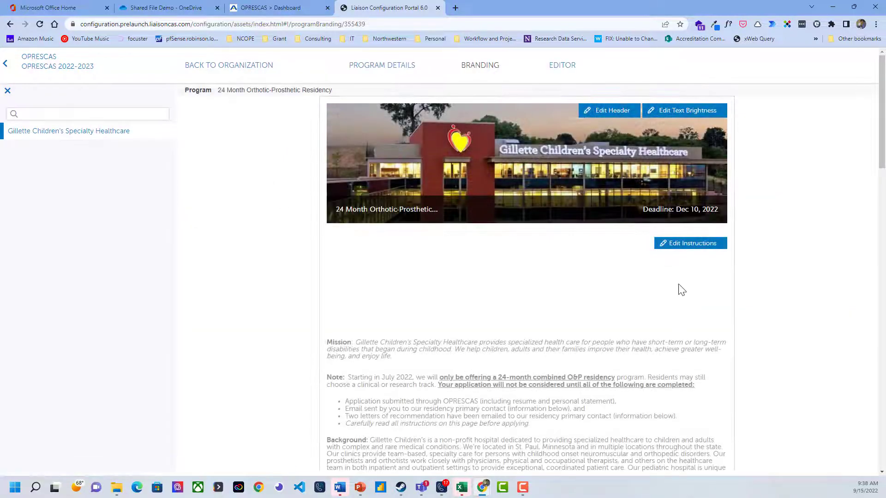
left_click(693, 245)
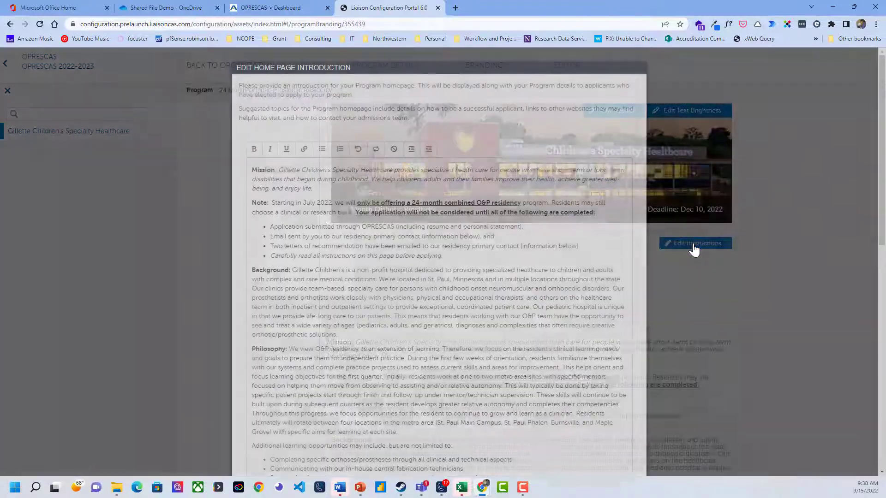
scroll(384, 293, "down", 6)
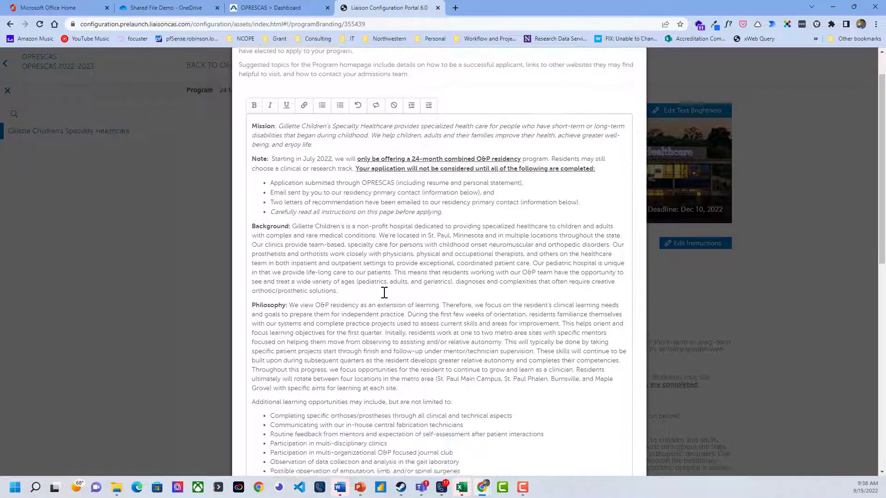
scroll(385, 293, "down", 5)
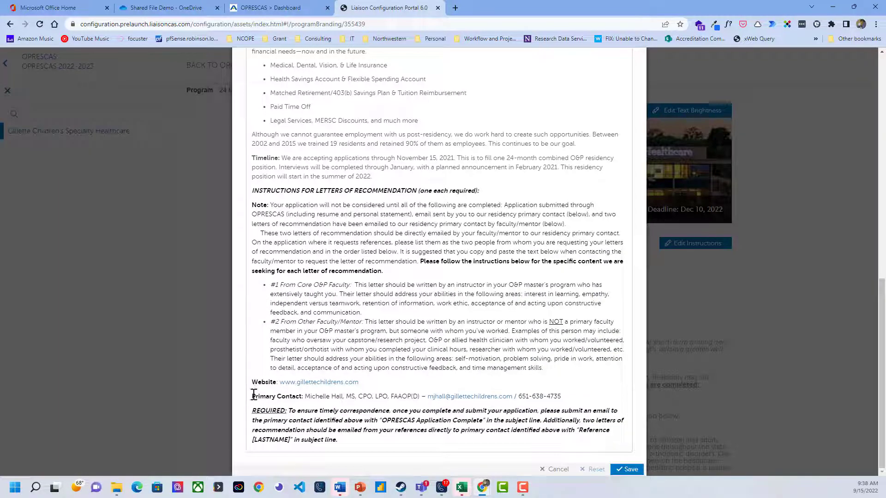
left_click(253, 398)
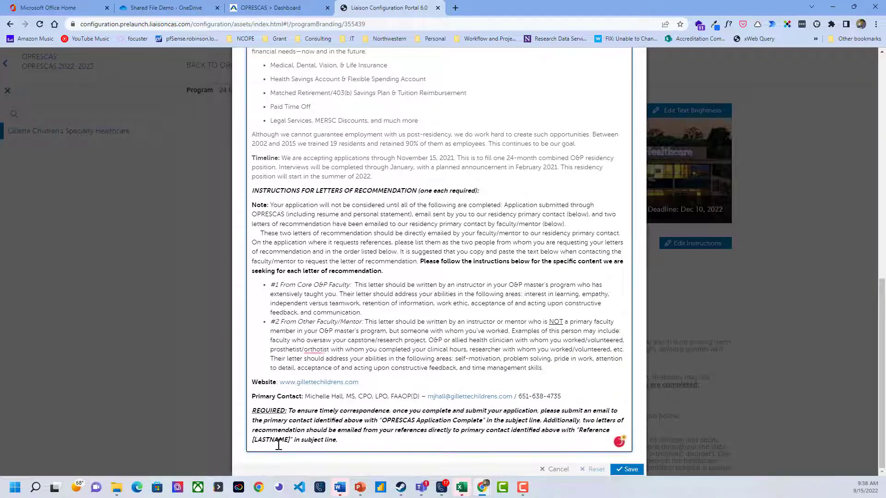
key("Return")
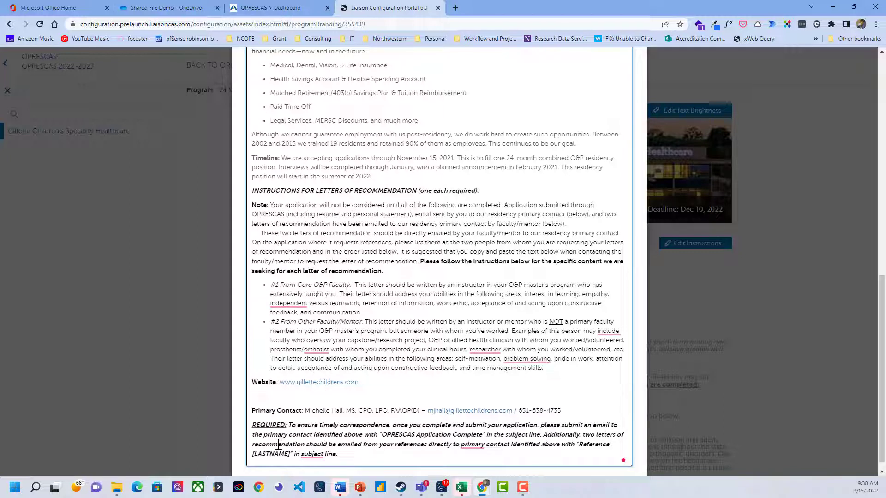
type("View Our Informational Flyer: C")
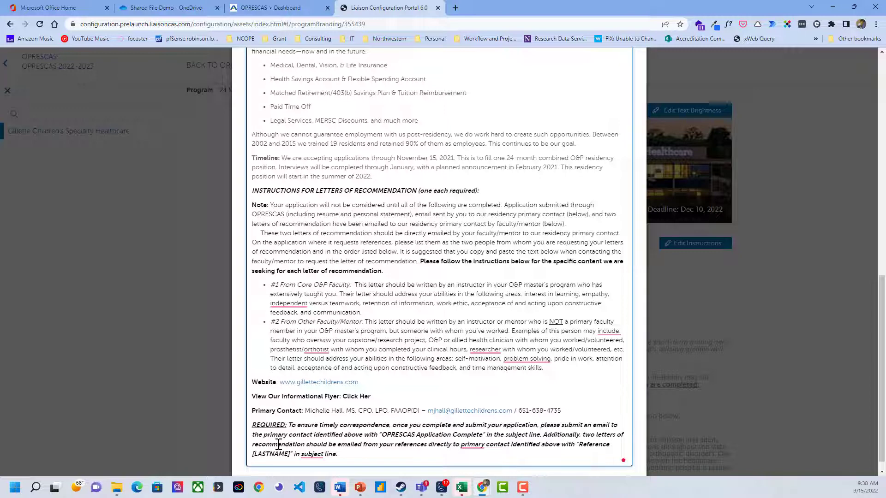
type("lick HERE")
Hyperlink the words "Click HERE" to the copied OneDrive file URL and save the home page introduction
key("shift+Left")
key("shift+Left")
key("shift+Left")
key("shift+Left")
key("shift+Left")
key("shift+Left")
key("shift+Left")
key("shift+Left")
key("shift+Left")
key("shift+Left")
scroll(795, 292, "up", 15)
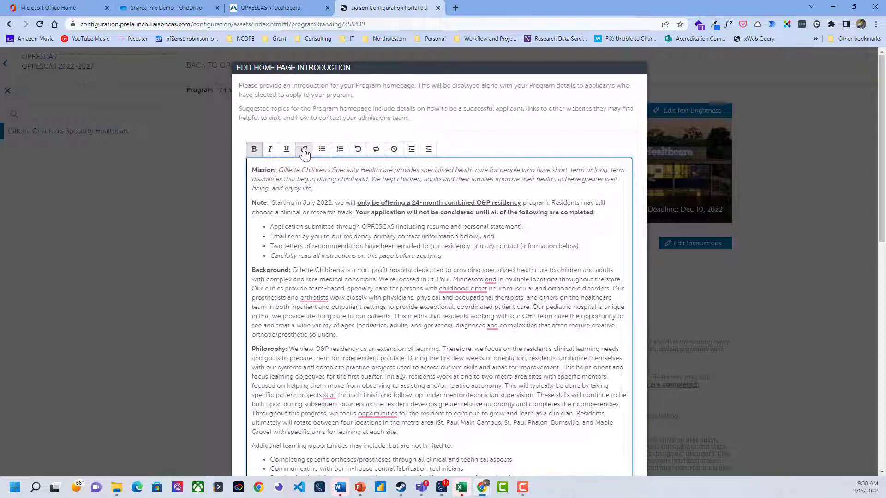
left_click(304, 148)
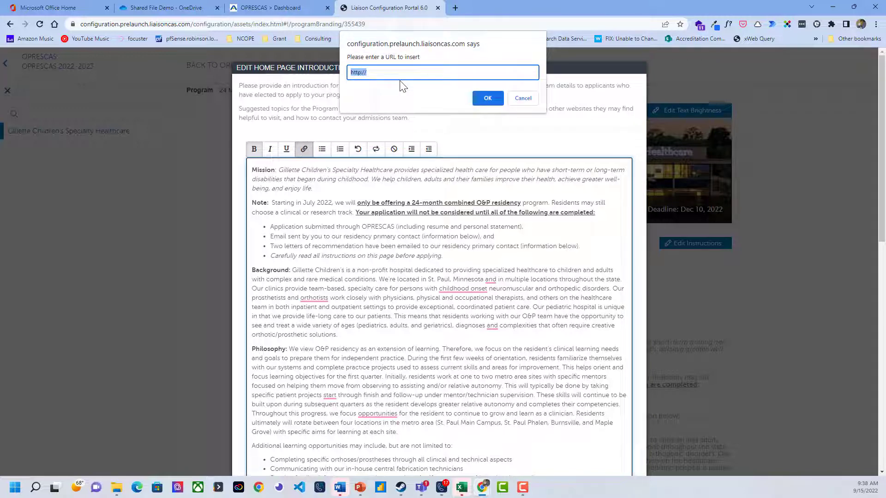
key("ctrl+v")
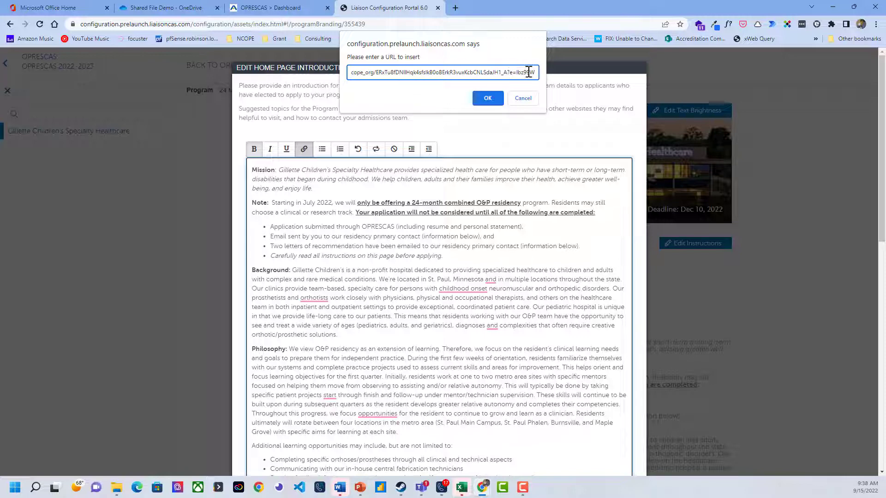
left_click_drag(535, 72, 270, 74)
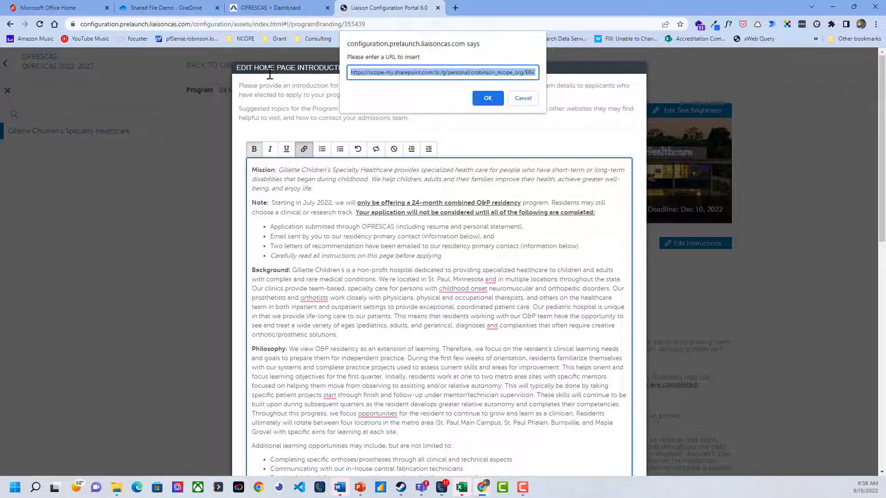
left_click(485, 97)
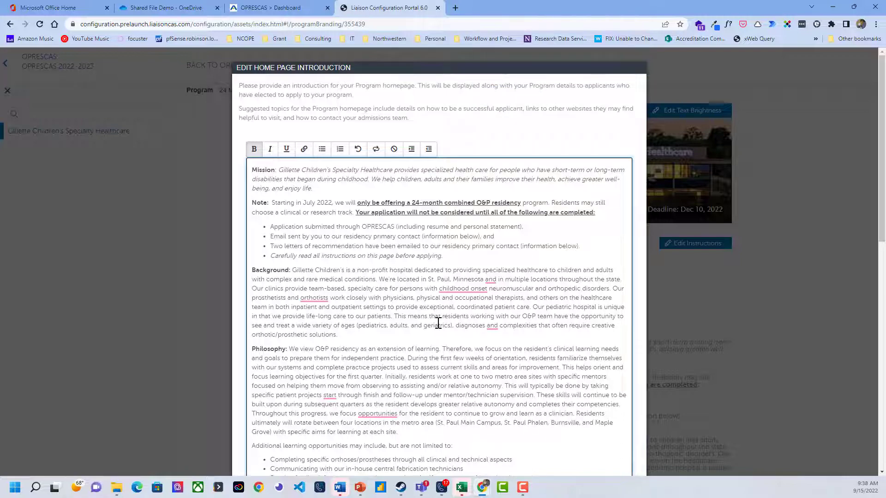
scroll(437, 323, "down", 15)
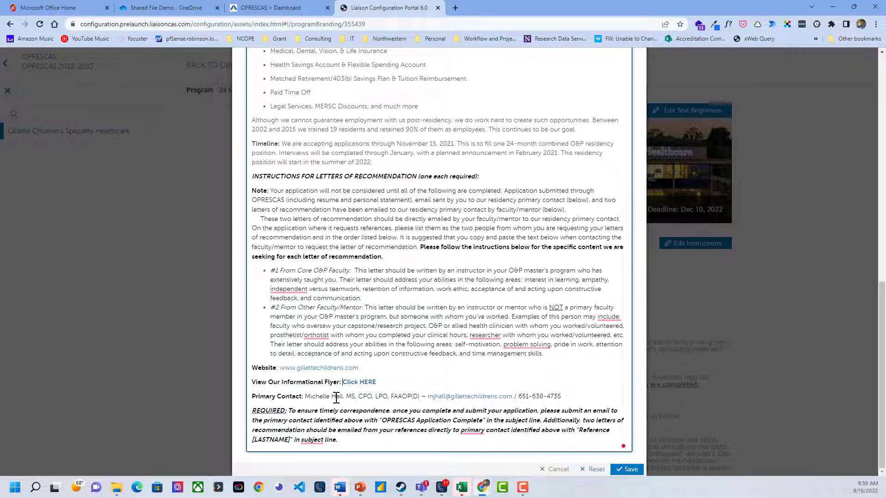
left_click(627, 470)
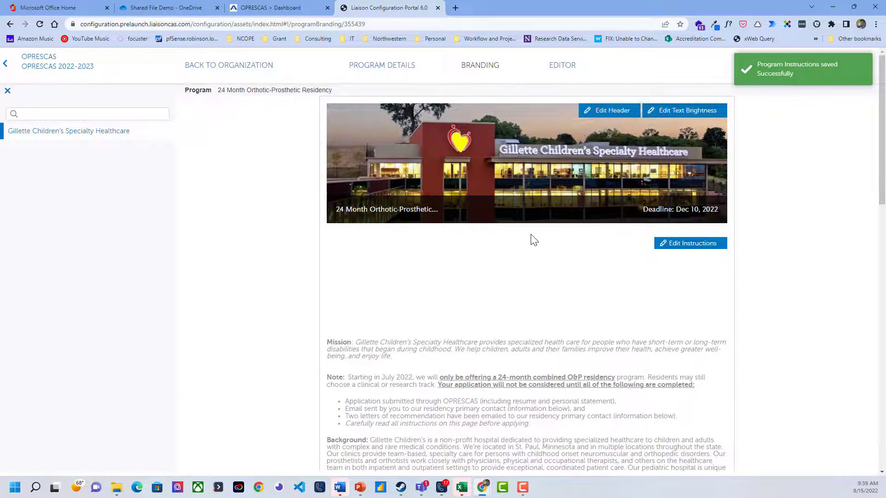
Preview the program's home page, open the informational flyer link to check the shared PDF, and return to the preview
left_click(386, 69)
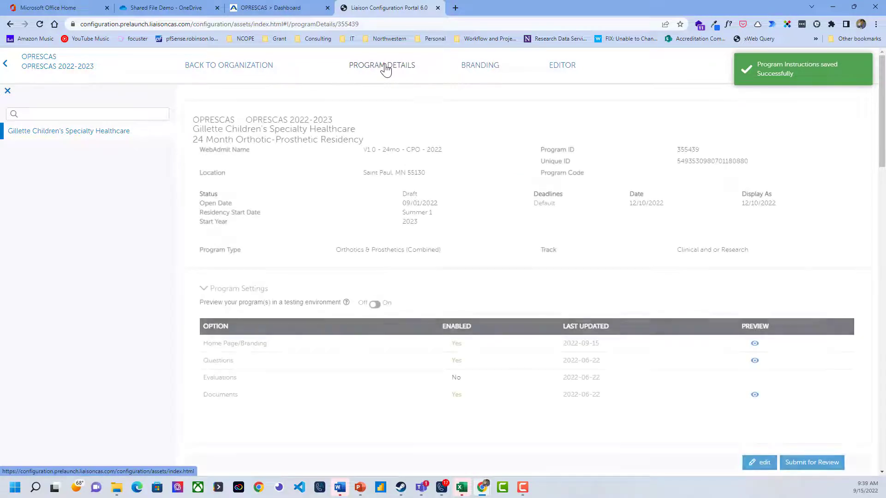
left_click(754, 345)
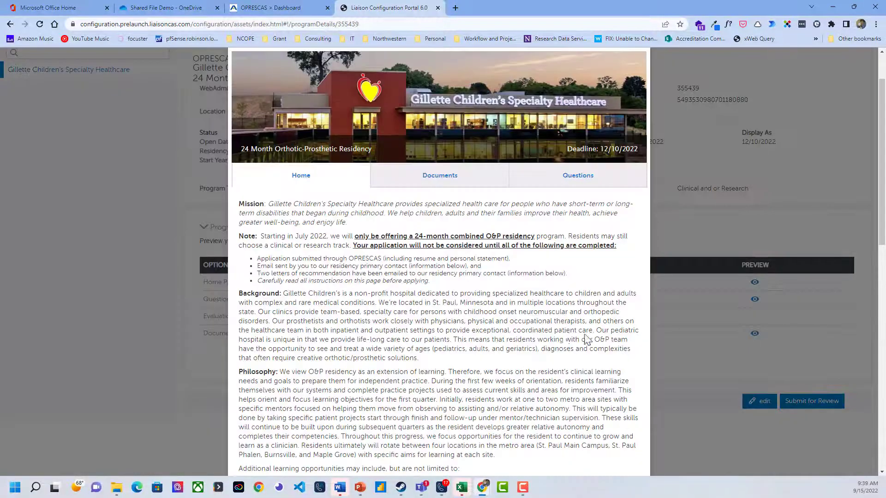
scroll(566, 339, "down", 12)
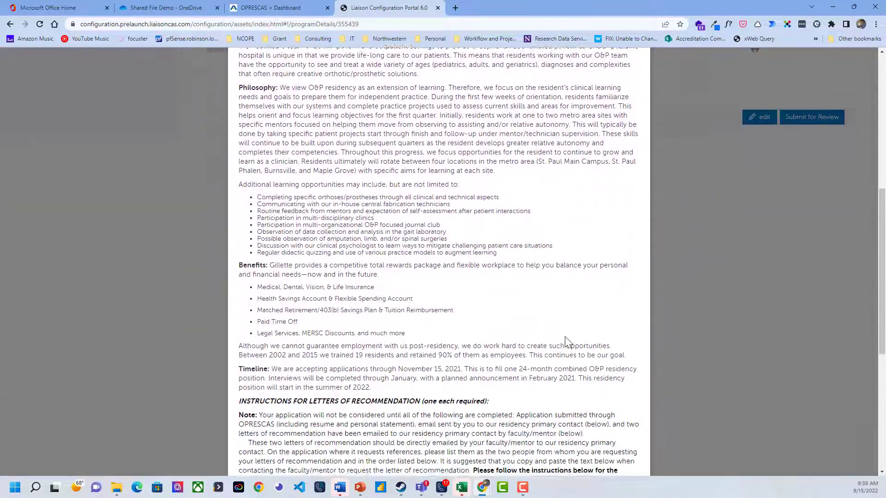
scroll(567, 341, "down", 1)
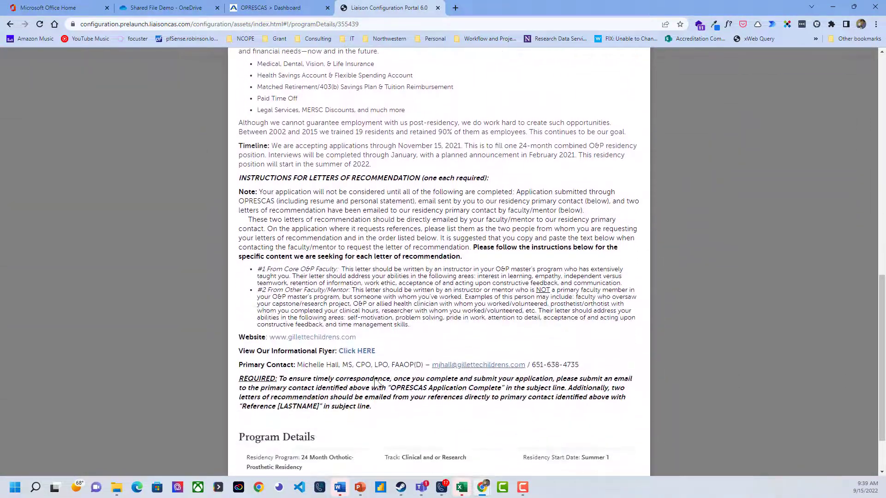
left_click(360, 355)
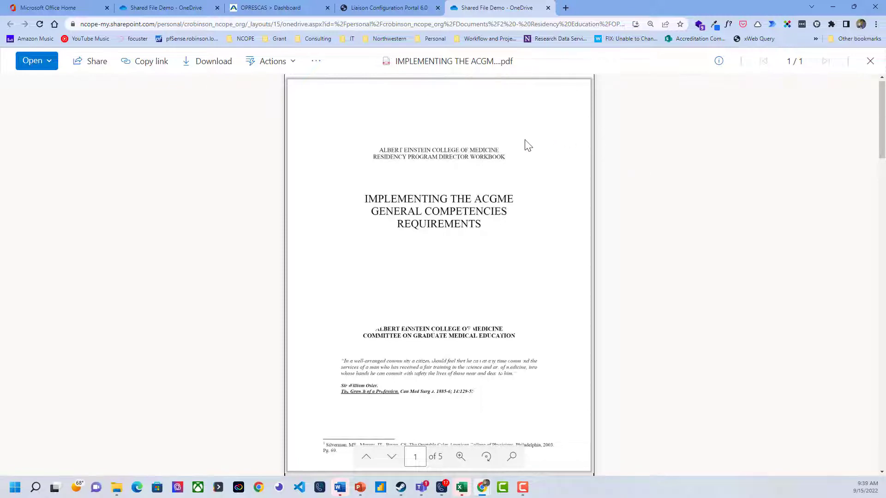
left_click(360, 7)
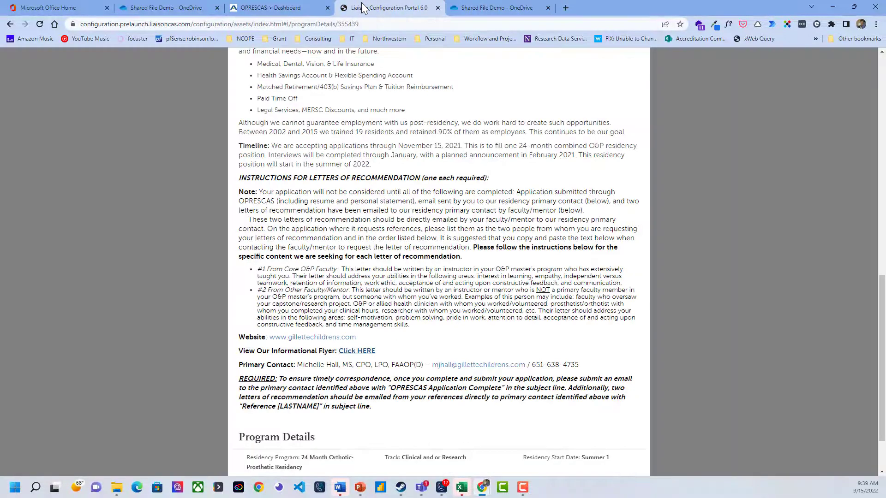